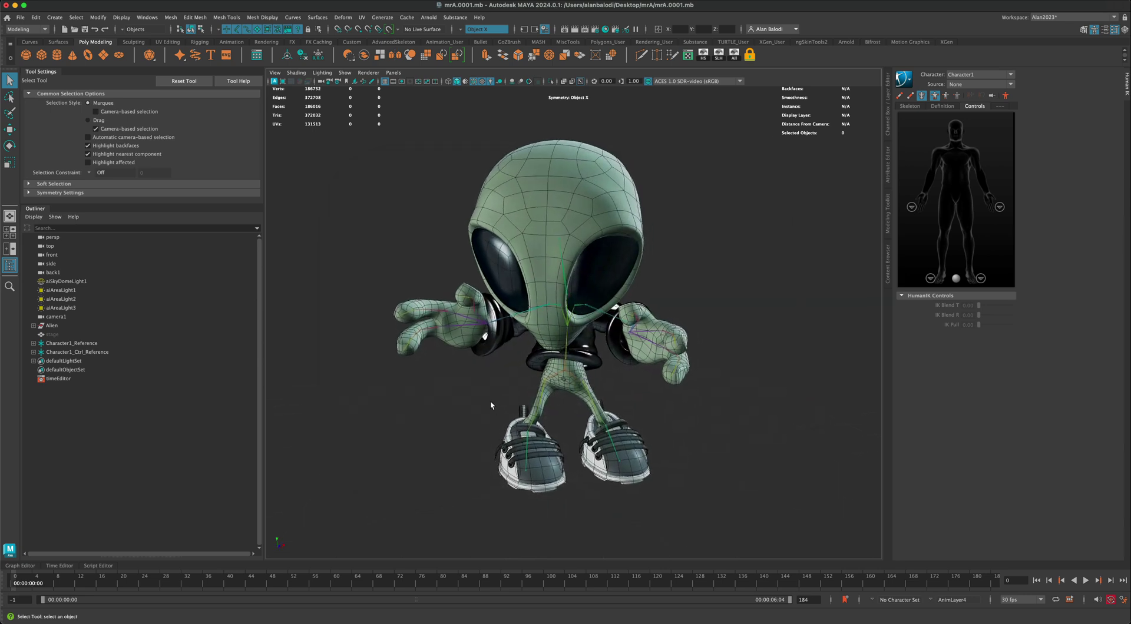
Step: Orbit the camera around the alien through a side view and back to near-front
alt+drag(490, 405, 707, 415)
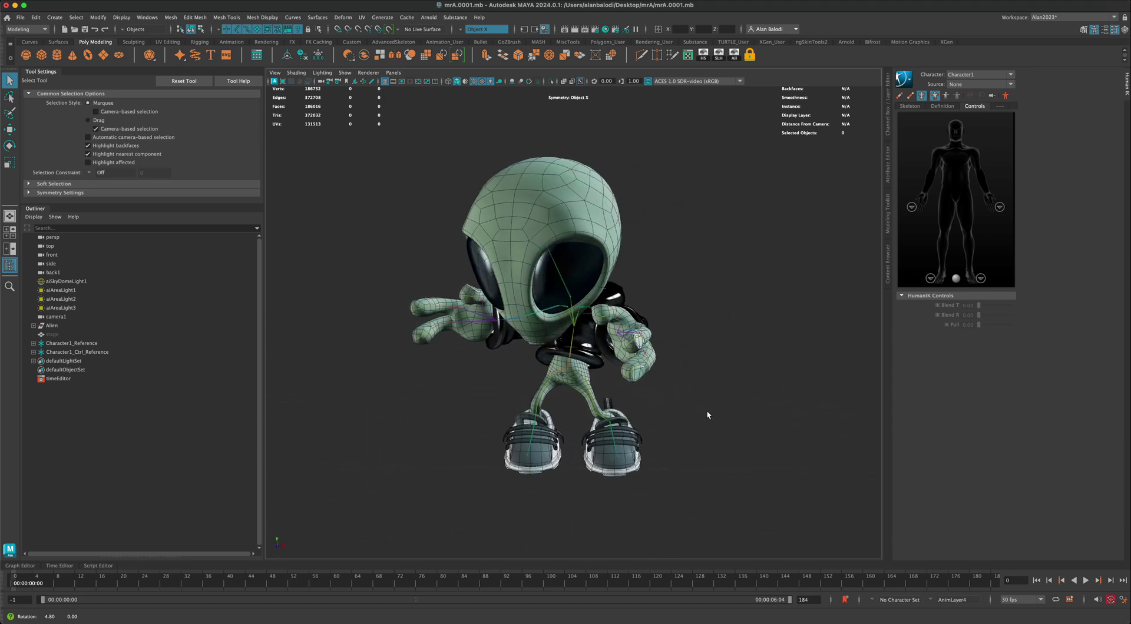
alt+right_drag(707, 415, 712, 414)
alt+drag(760, 427, 698, 417)
alt+right_drag(699, 417, 706, 419)
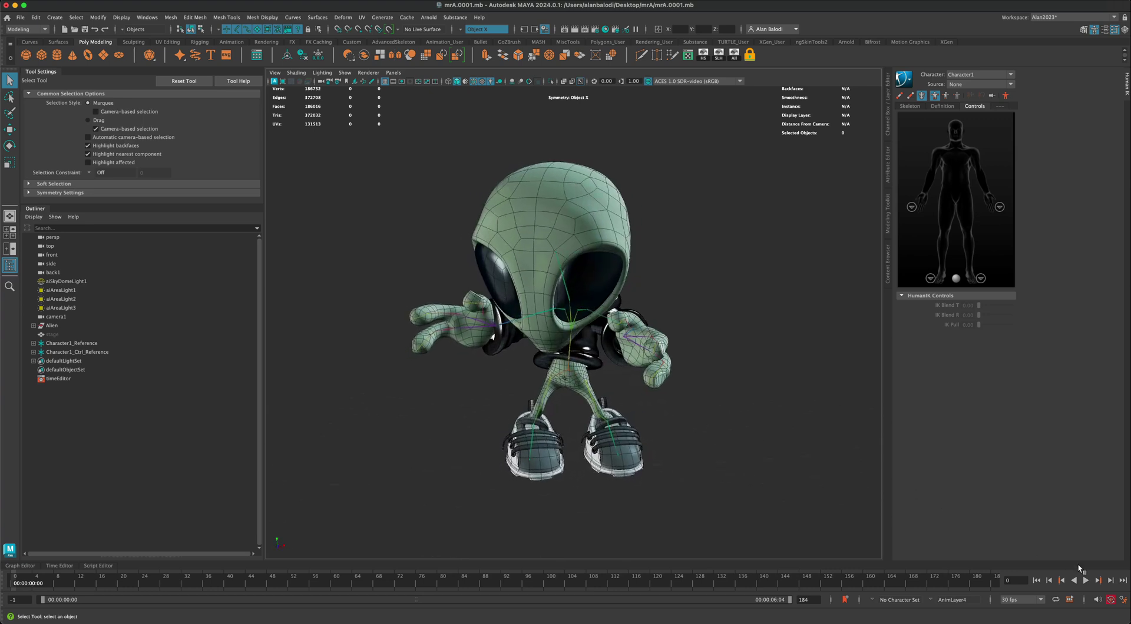
Step: Play the alien's animation while orbiting, then stop it at the first frame
click(1086, 581)
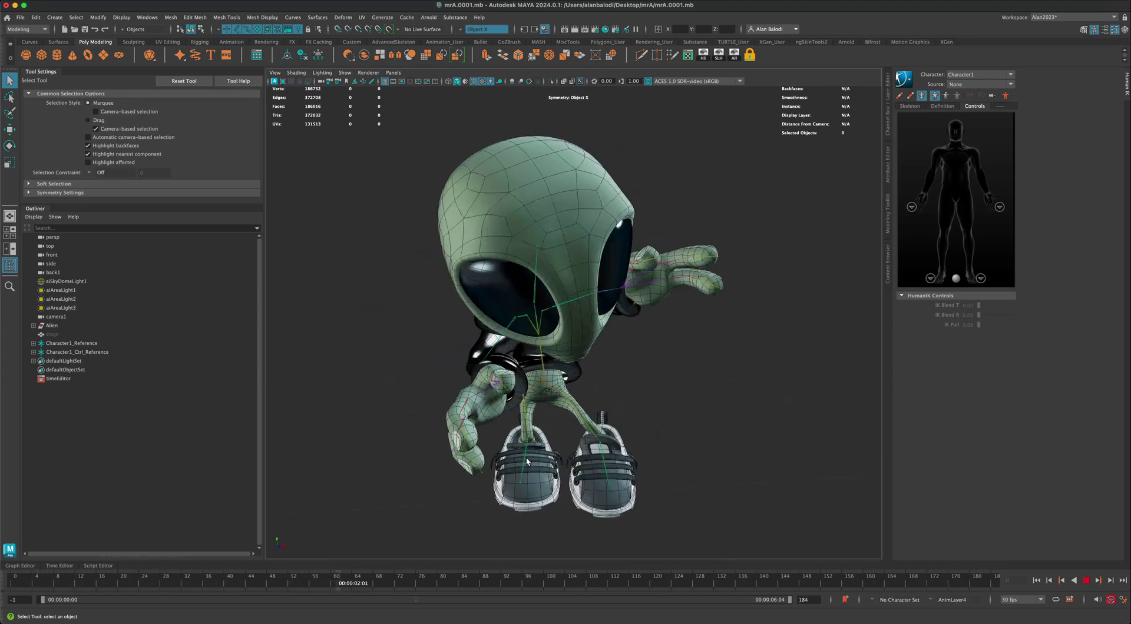
alt+drag(440, 429, 652, 427)
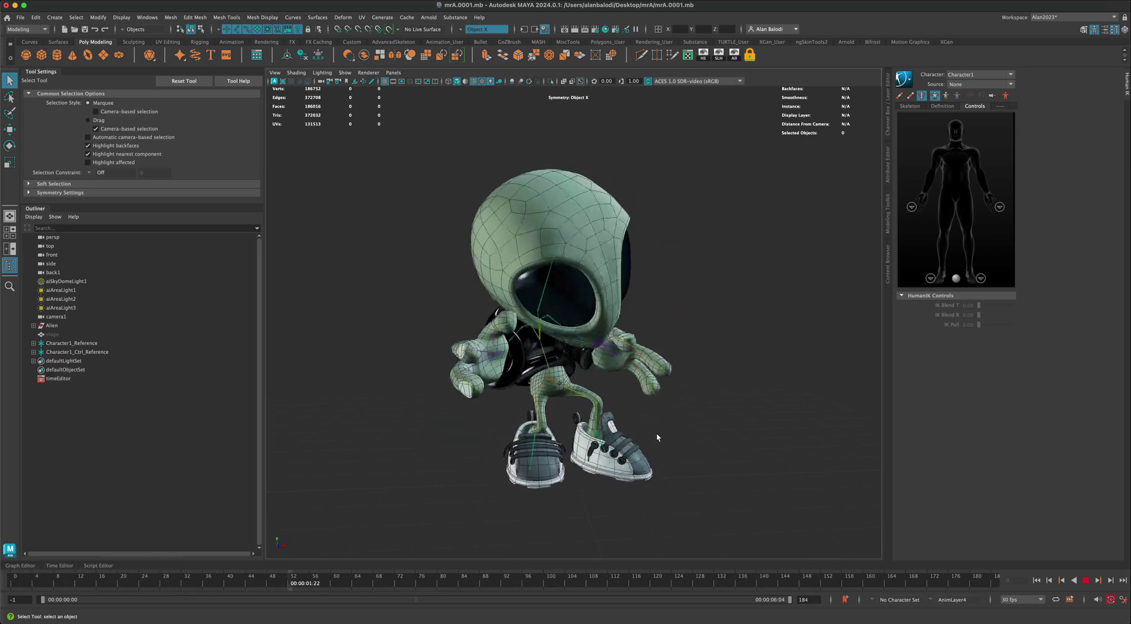
alt+drag(656, 438, 470, 452)
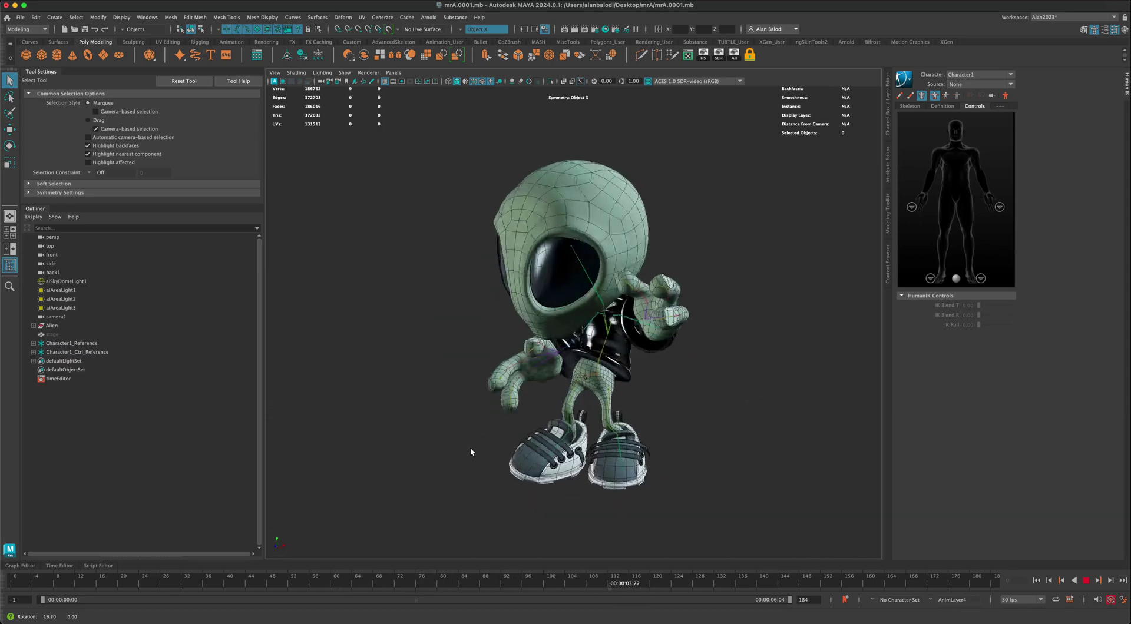
click(1037, 580)
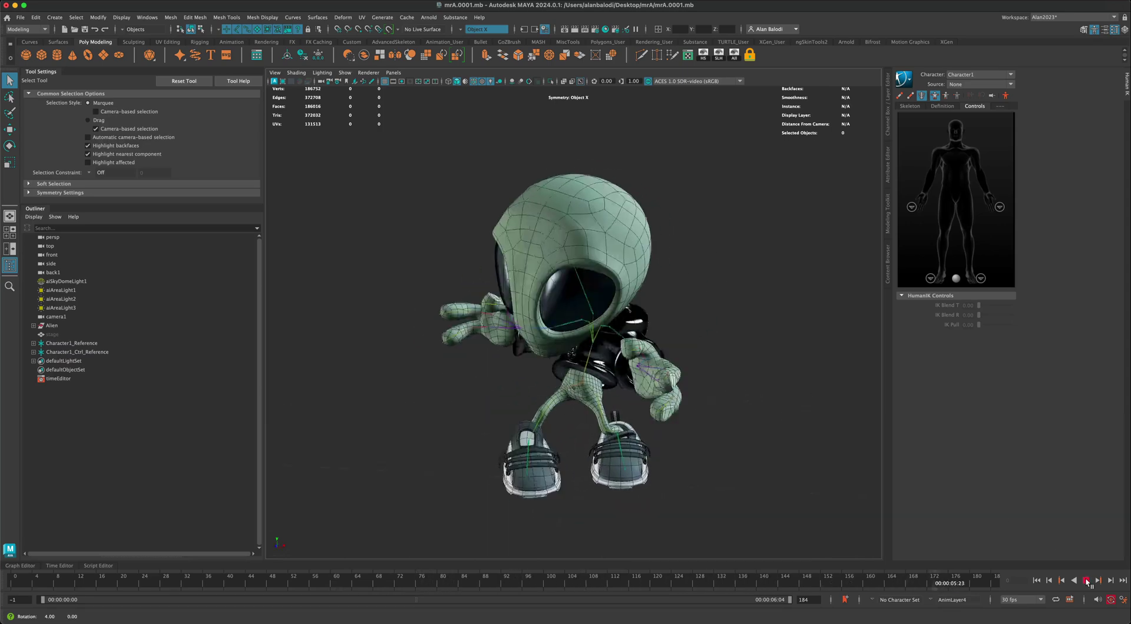
Step: Orbit the camera around the alien once more
alt+drag(821, 451, 719, 423)
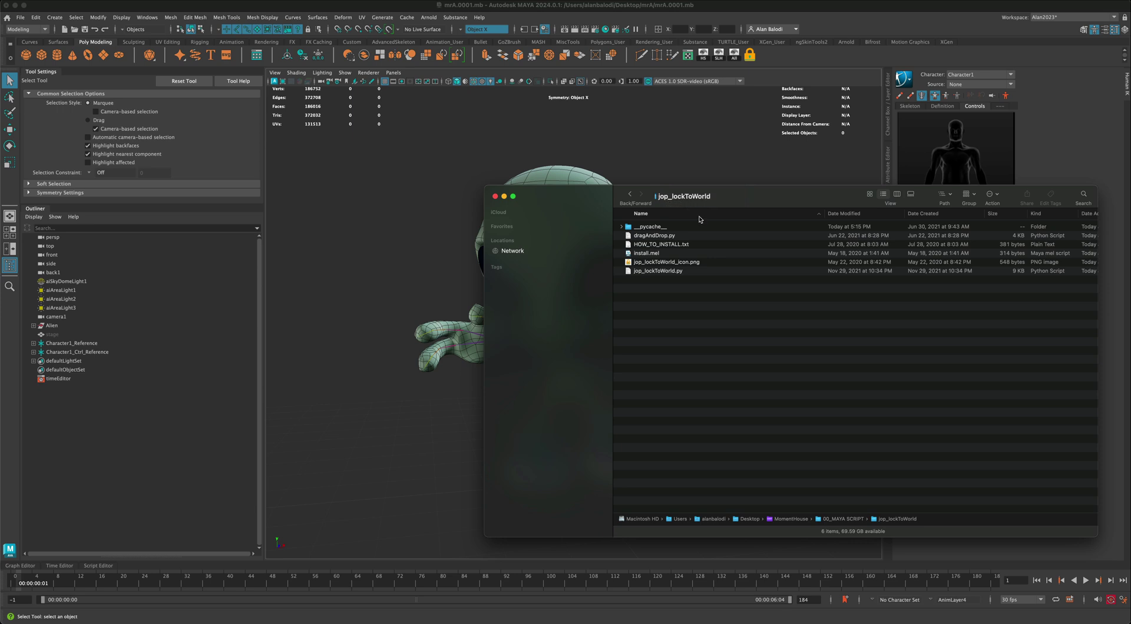
Step: Select install.mel, Quick Look jop_lockToWorld_icon.png, then return to the Maya scene
mouse_move(717, 215)
mouse_down()
mouse_move(743, 199)
mouse_move(728, 216)
mouse_up()
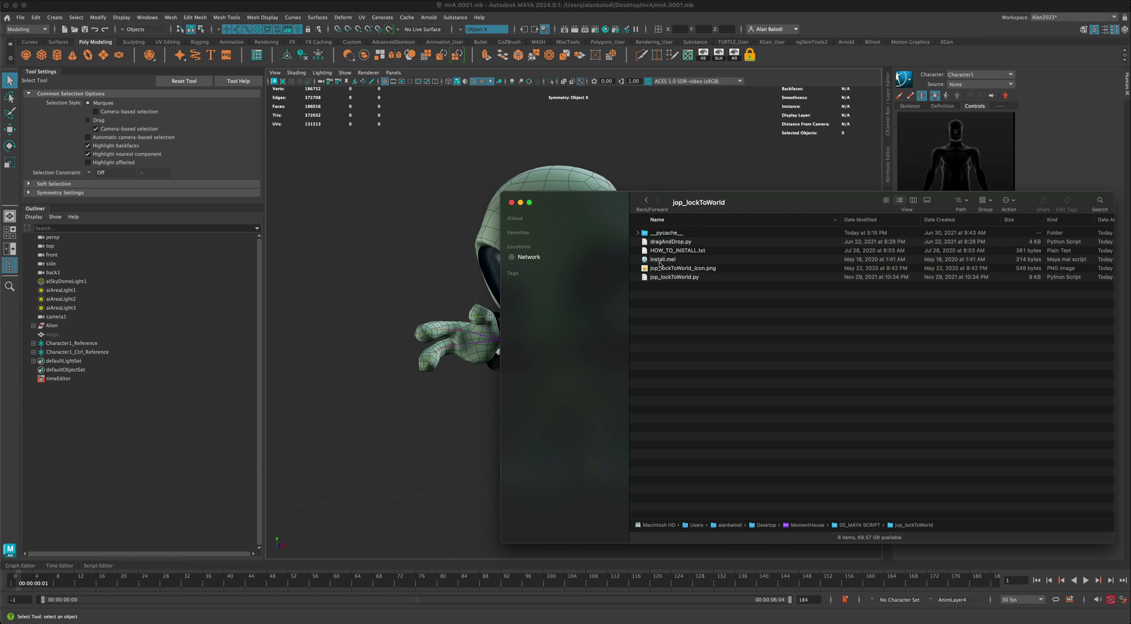
drag(751, 217, 823, 209)
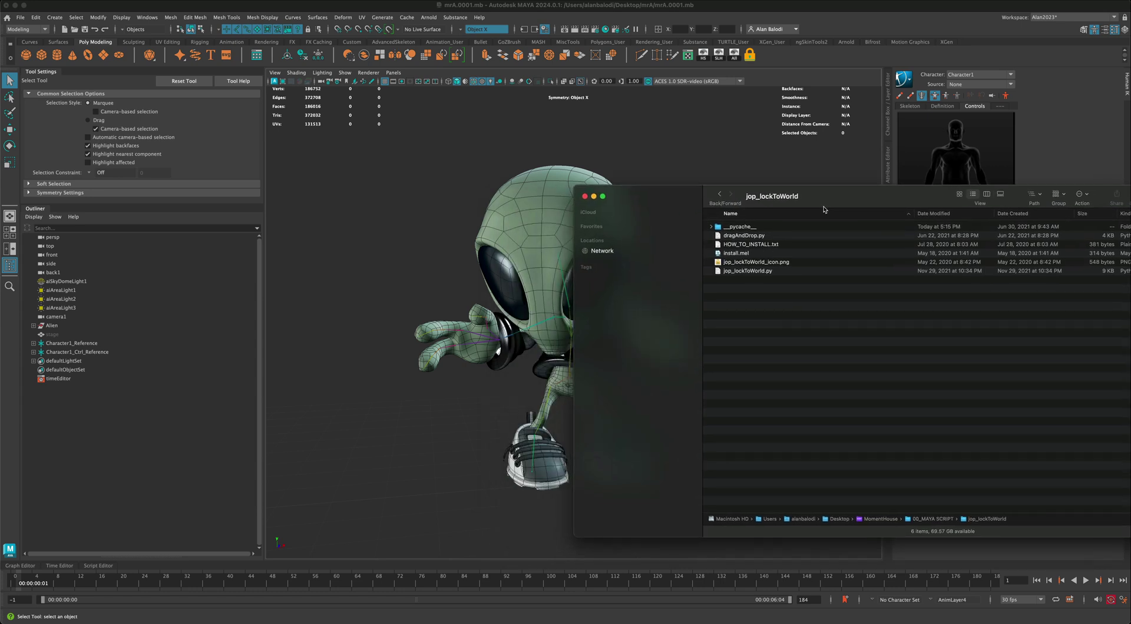
click(744, 254)
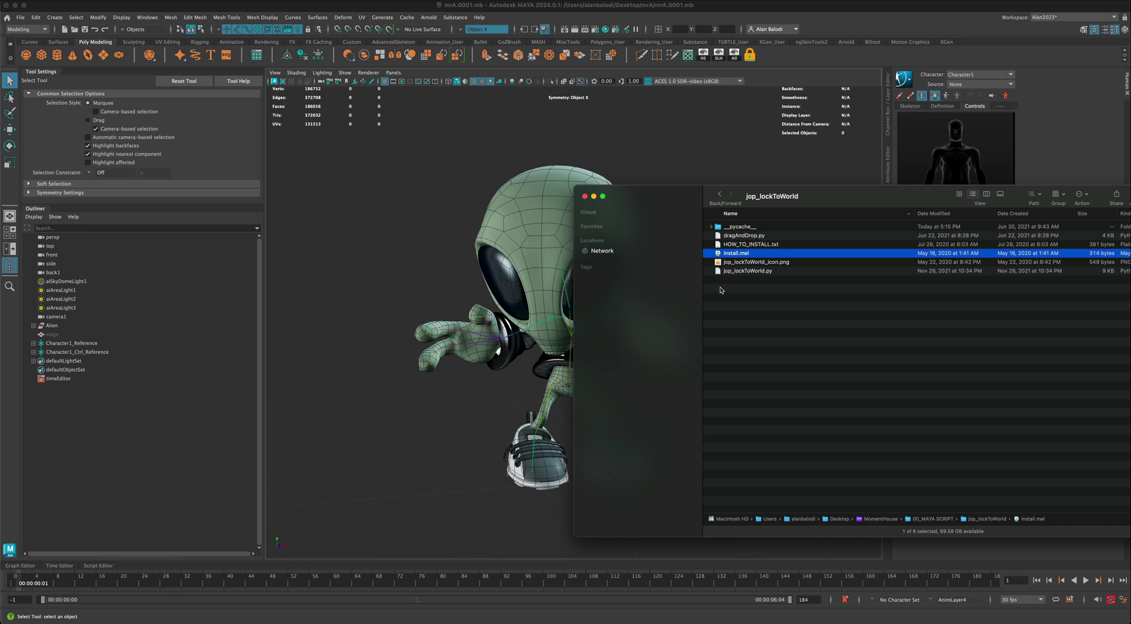
click(728, 262)
key(space)
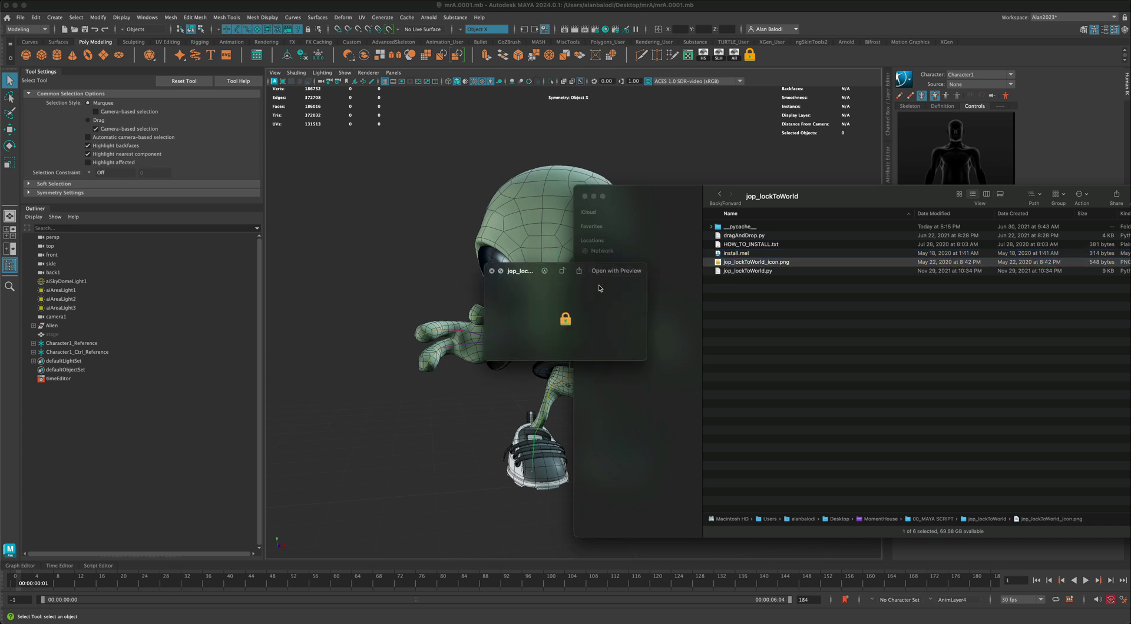
key(space)
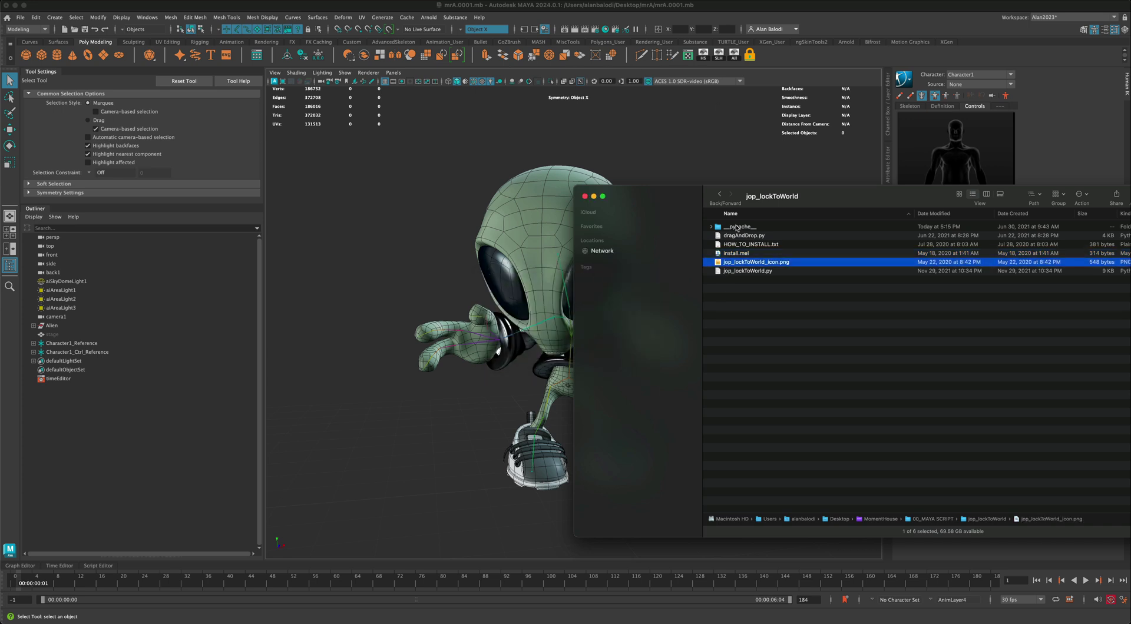
click(783, 64)
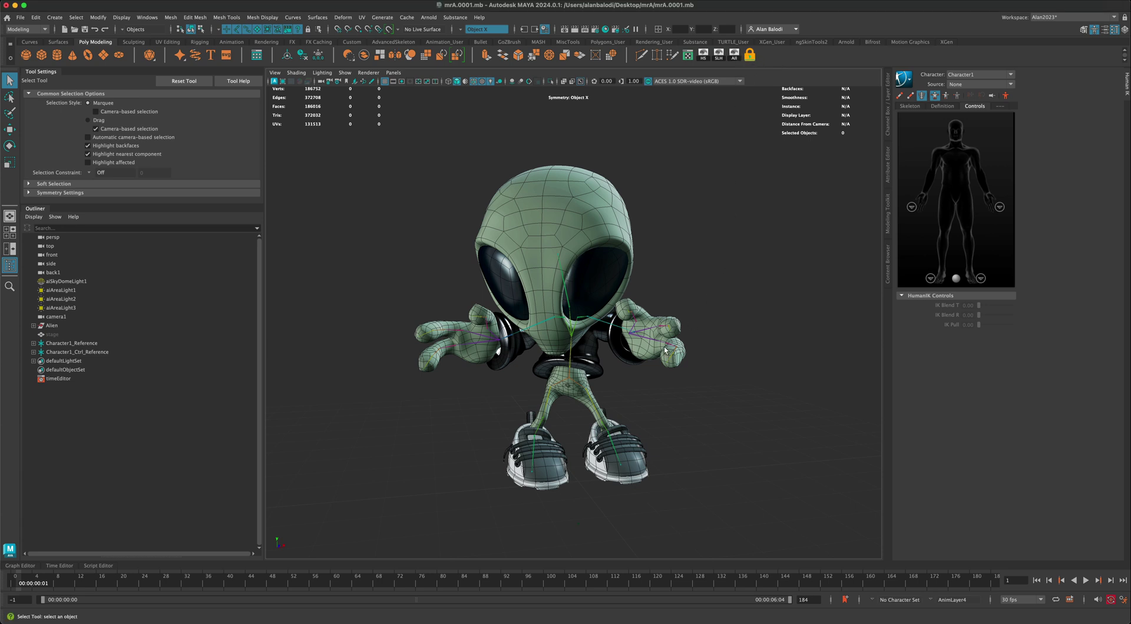
Step: Move the camera closer to the alien and replay, then stop the animation
alt+drag(751, 369, 692, 401)
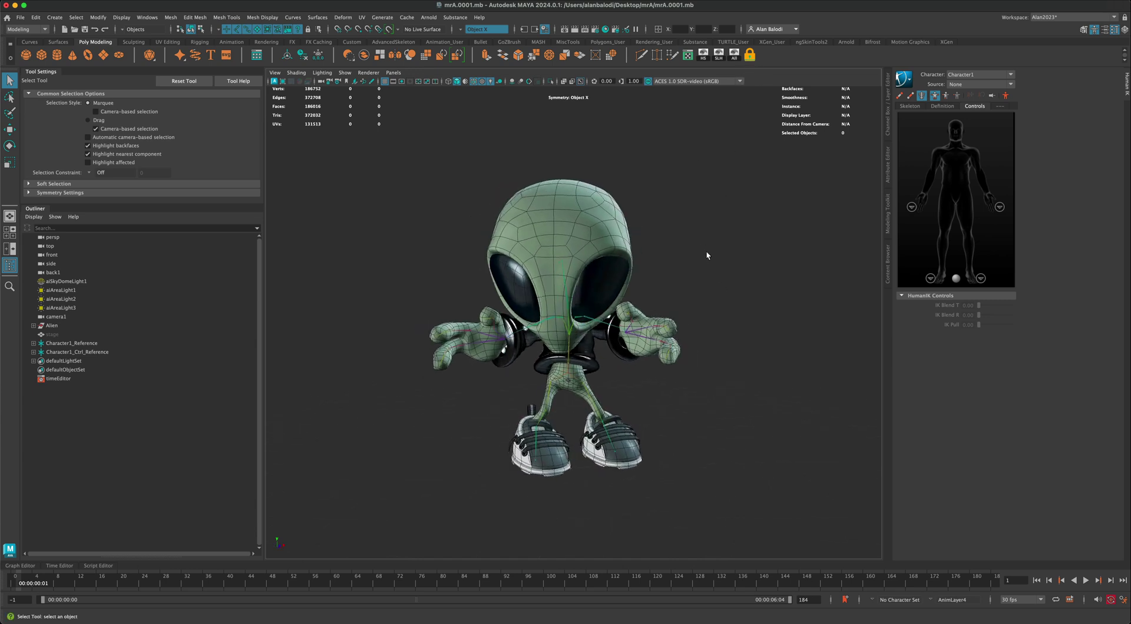
mouse_move(707, 253)
alt+mouse_down()
mouse_move(722, 262)
mouse_move(714, 272)
alt+mouse_up()
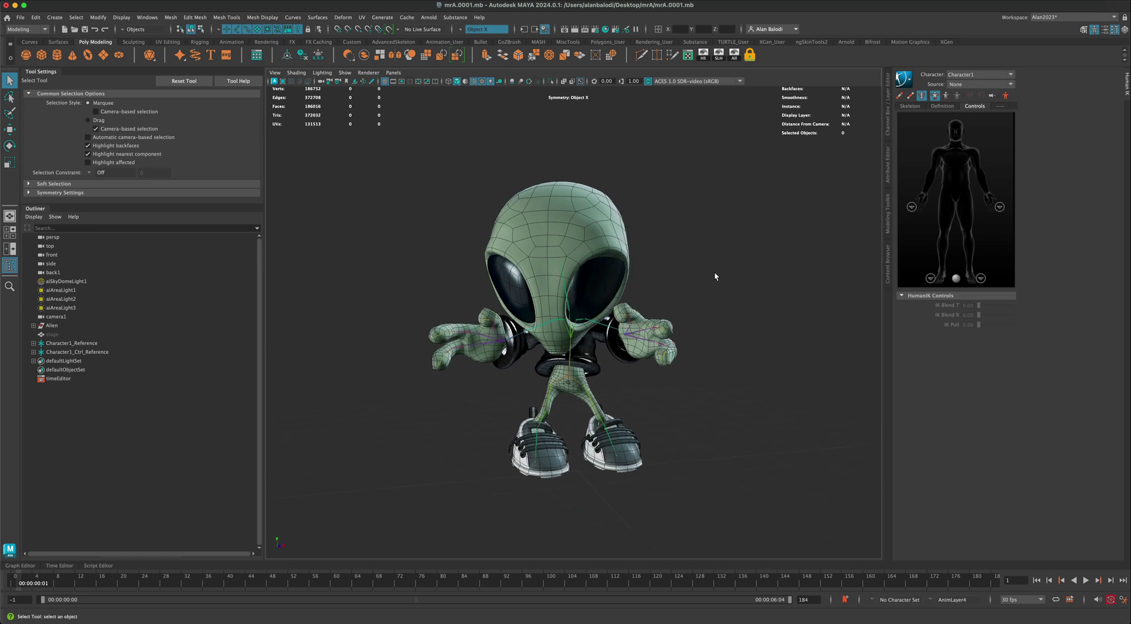
alt+right_drag(714, 273, 690, 380)
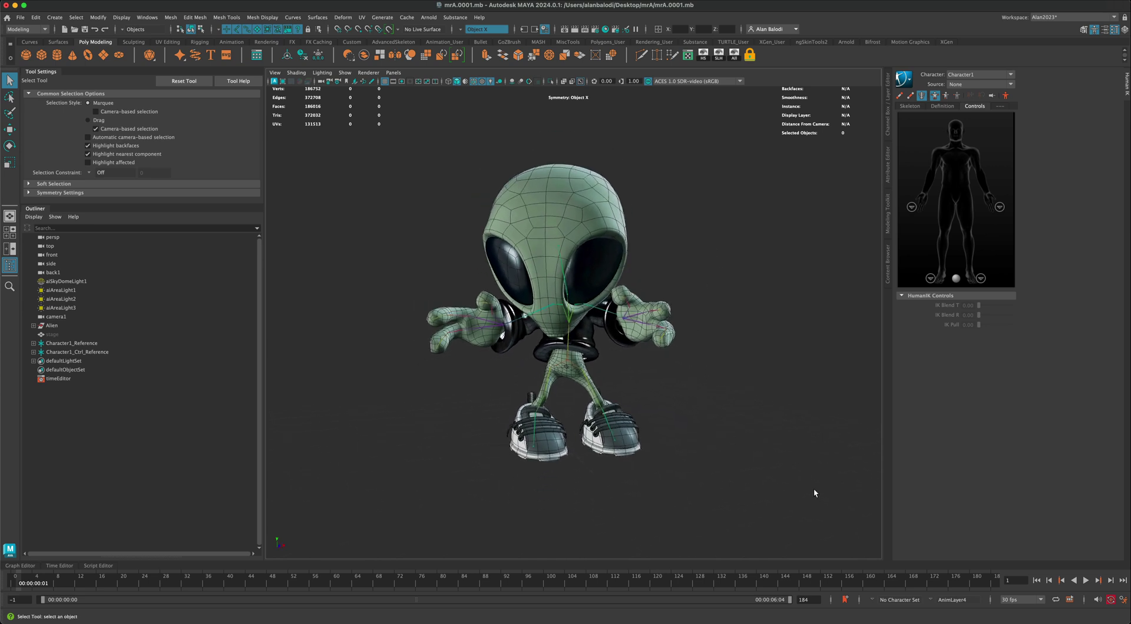
click(1086, 582)
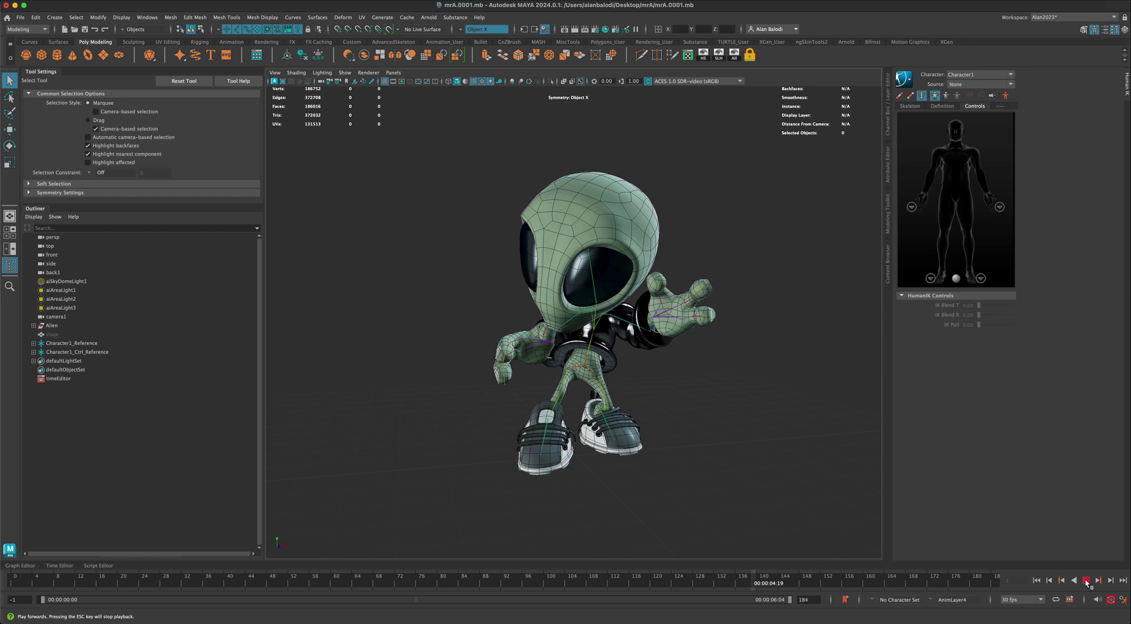
click(1086, 581)
Step: Scrub to around frame 99 and select the alien's left foot control
drag(782, 581, 563, 574)
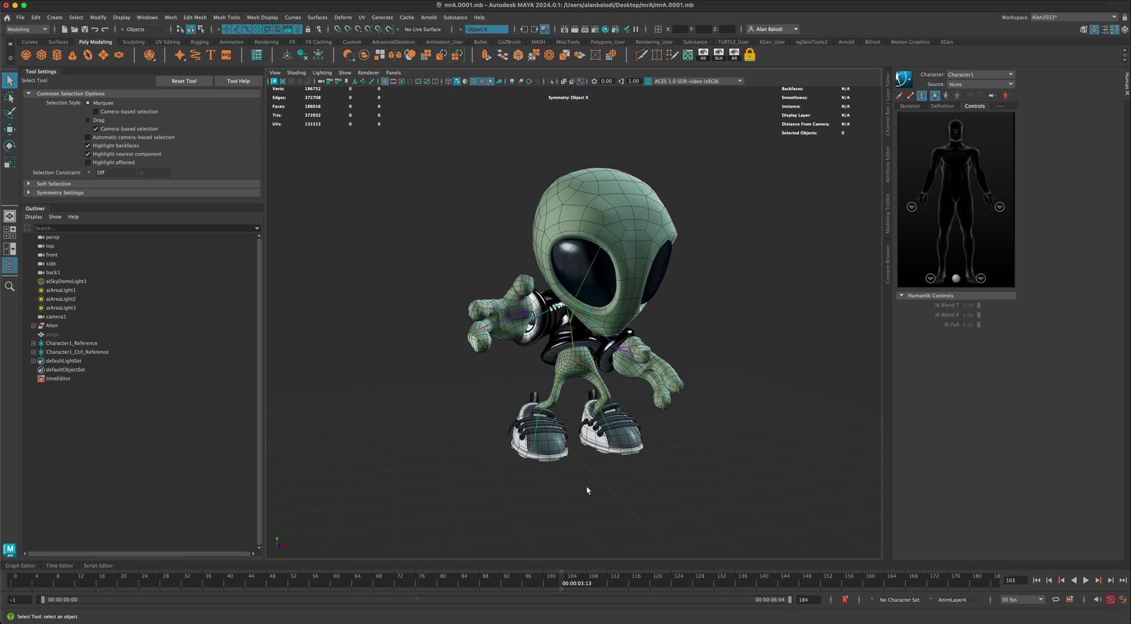
click(606, 425)
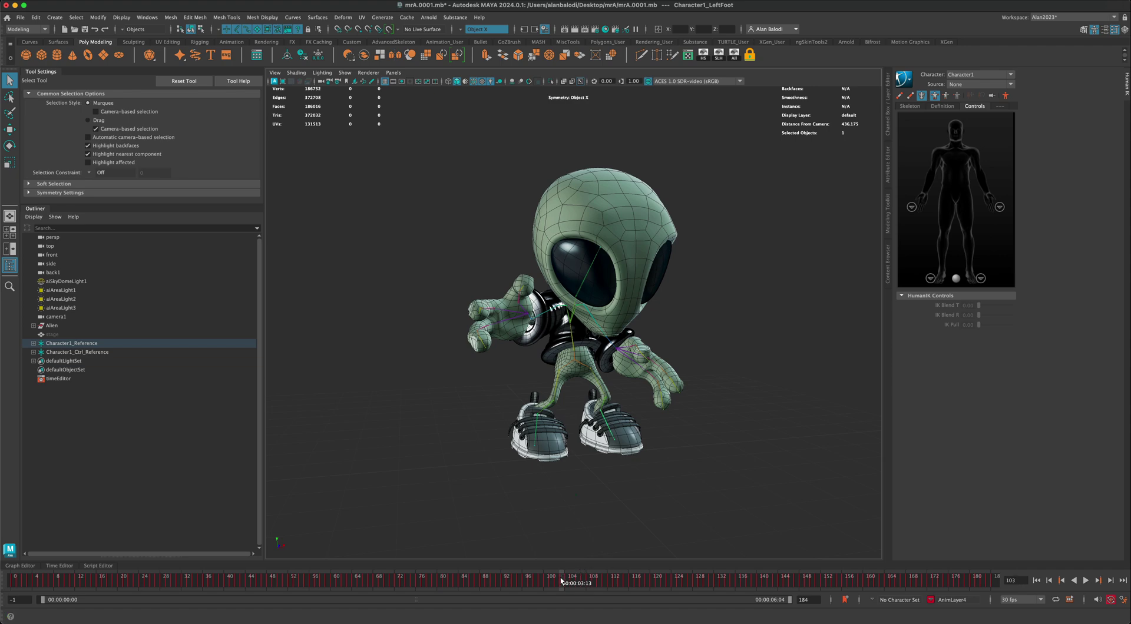
mouse_move(564, 582)
mouse_down()
mouse_move(999, 585)
mouse_move(563, 583)
mouse_up()
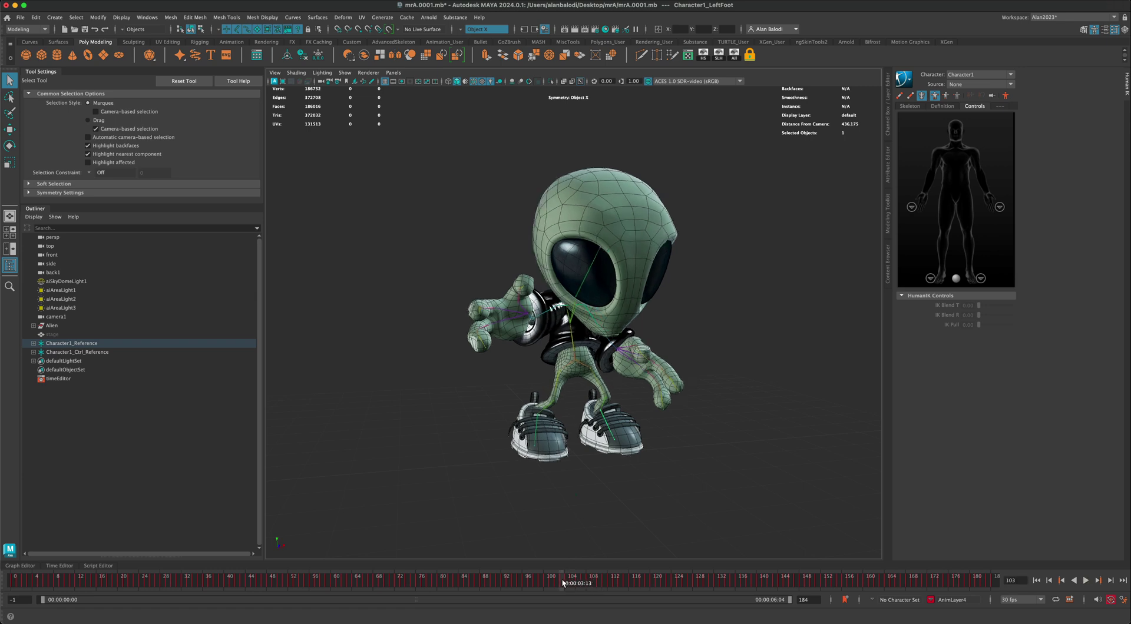
Step: Run lockToWorld on the left foot with Start frame 103 and End frame 184
click(750, 56)
drag(429, 210, 413, 240)
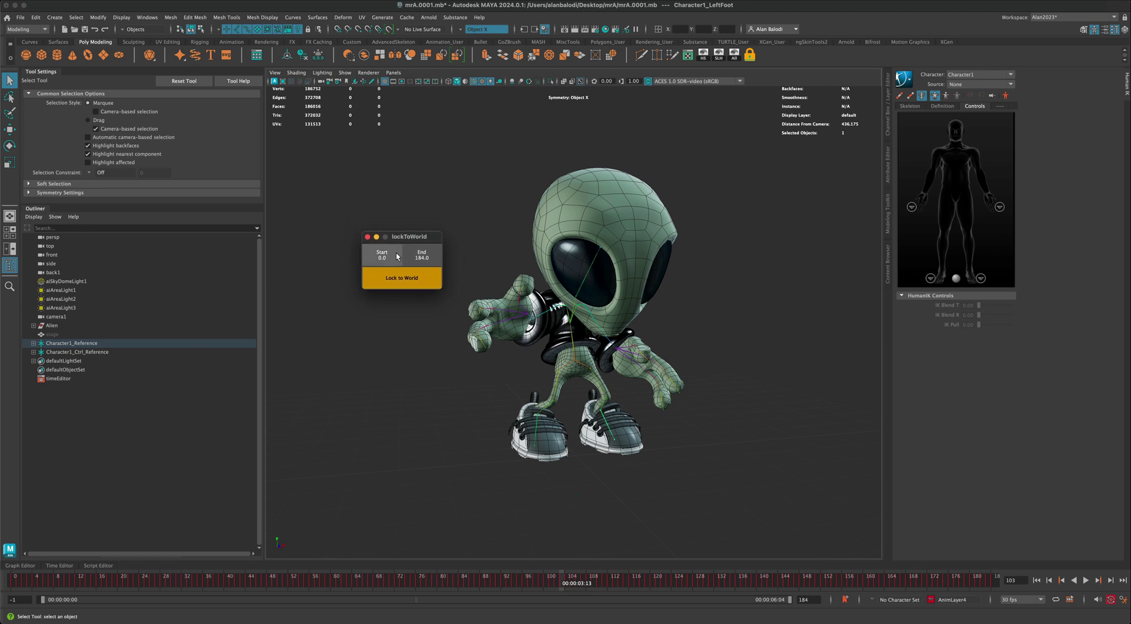
click(382, 256)
drag(405, 244, 403, 255)
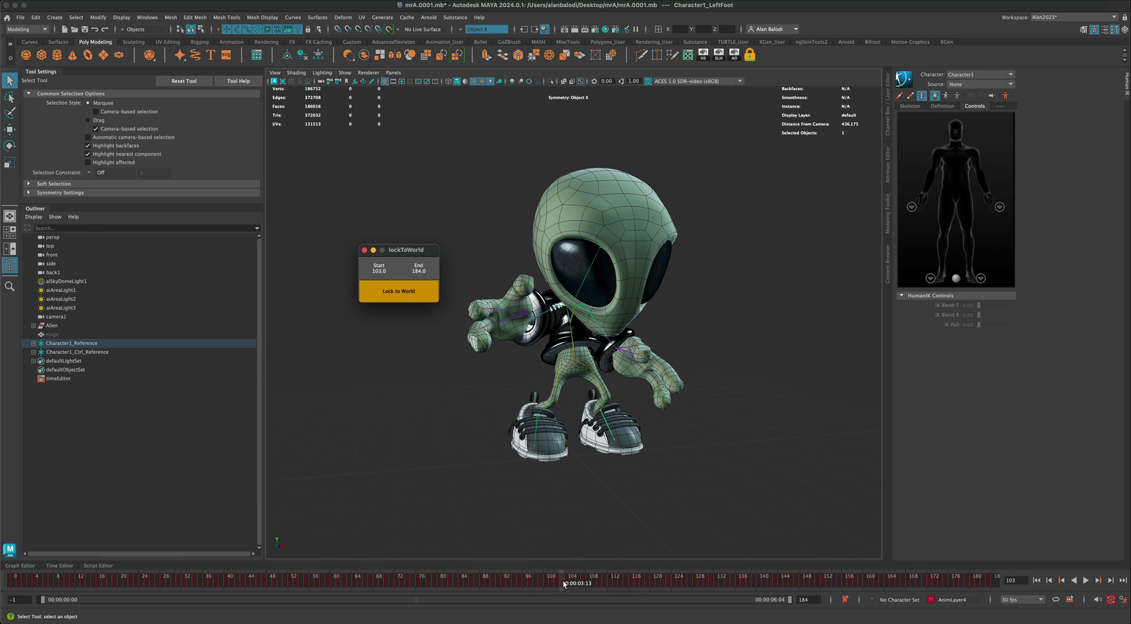
drag(563, 583, 999, 583)
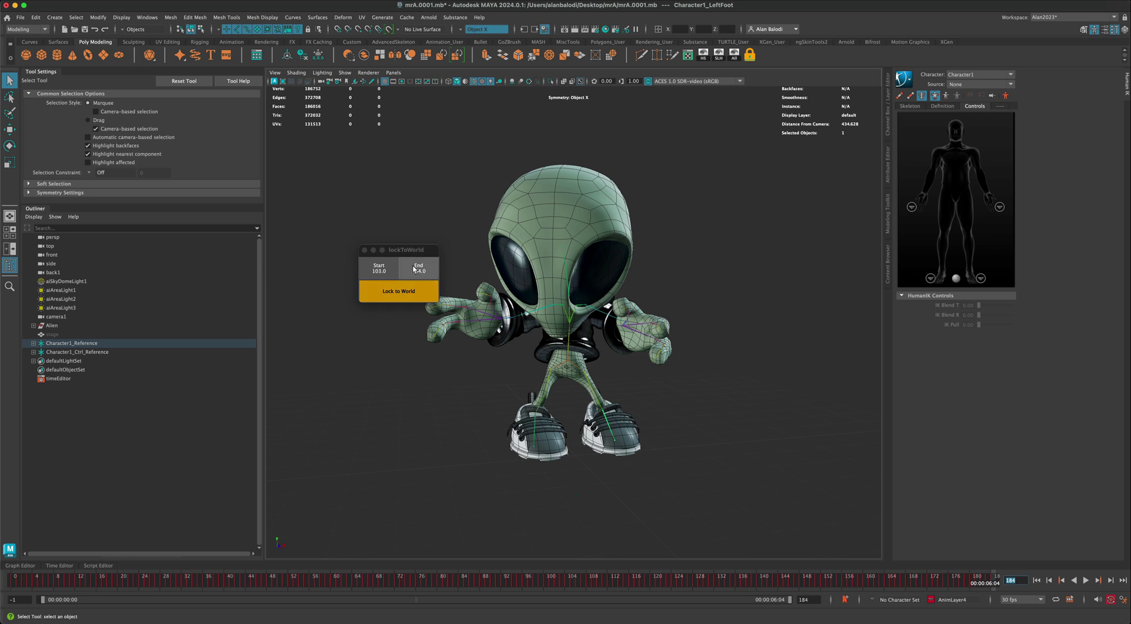
drag(419, 251, 384, 284)
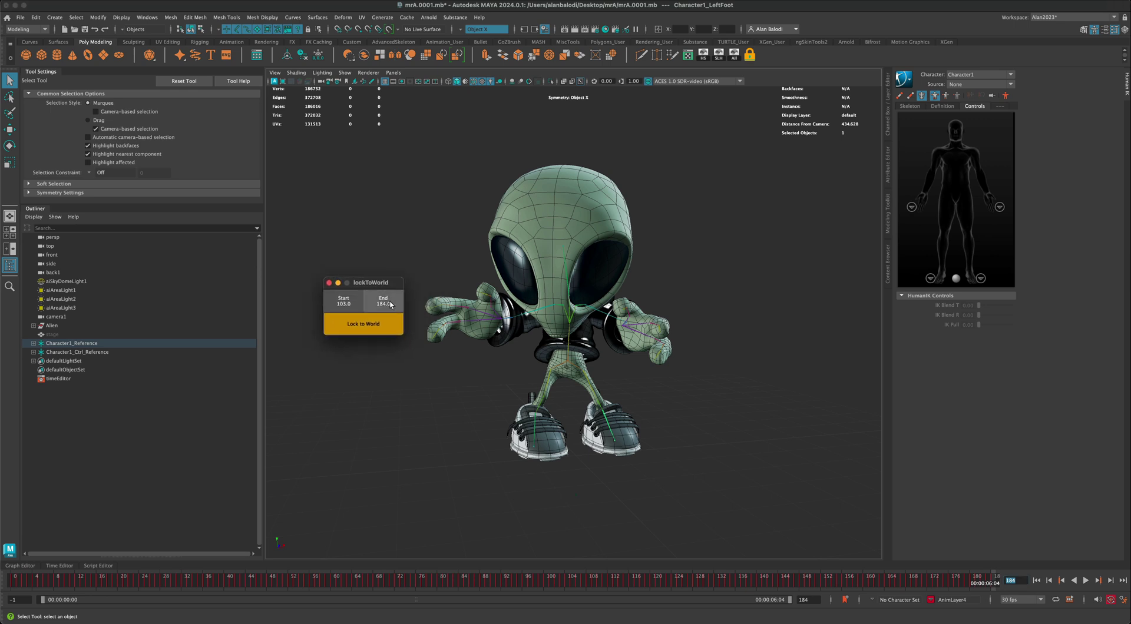
click(373, 329)
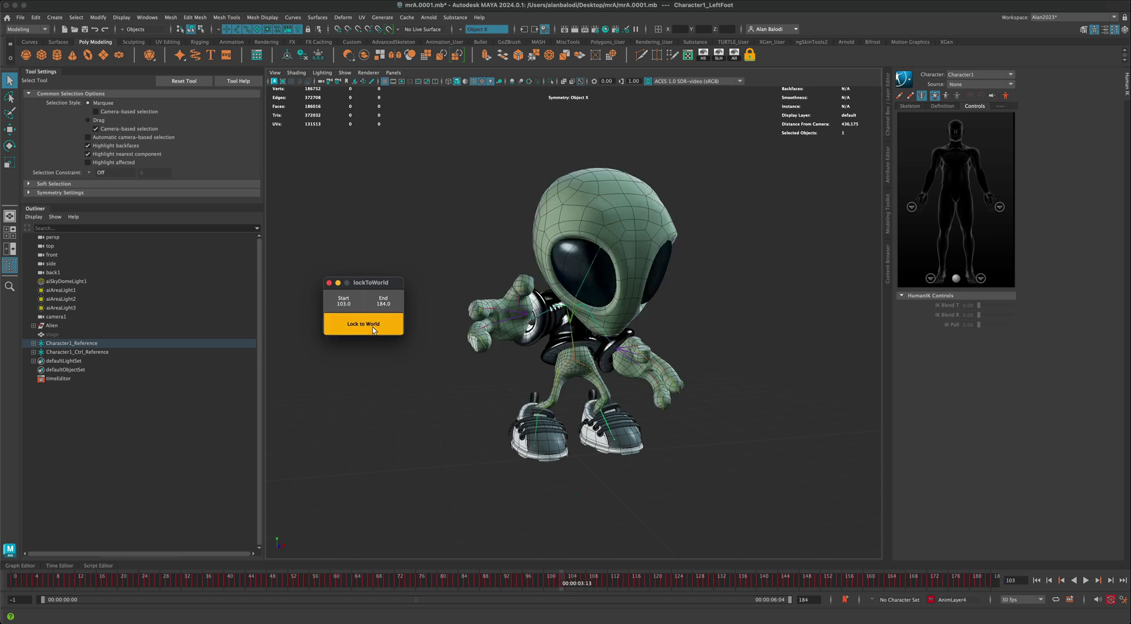
drag(395, 284, 420, 274)
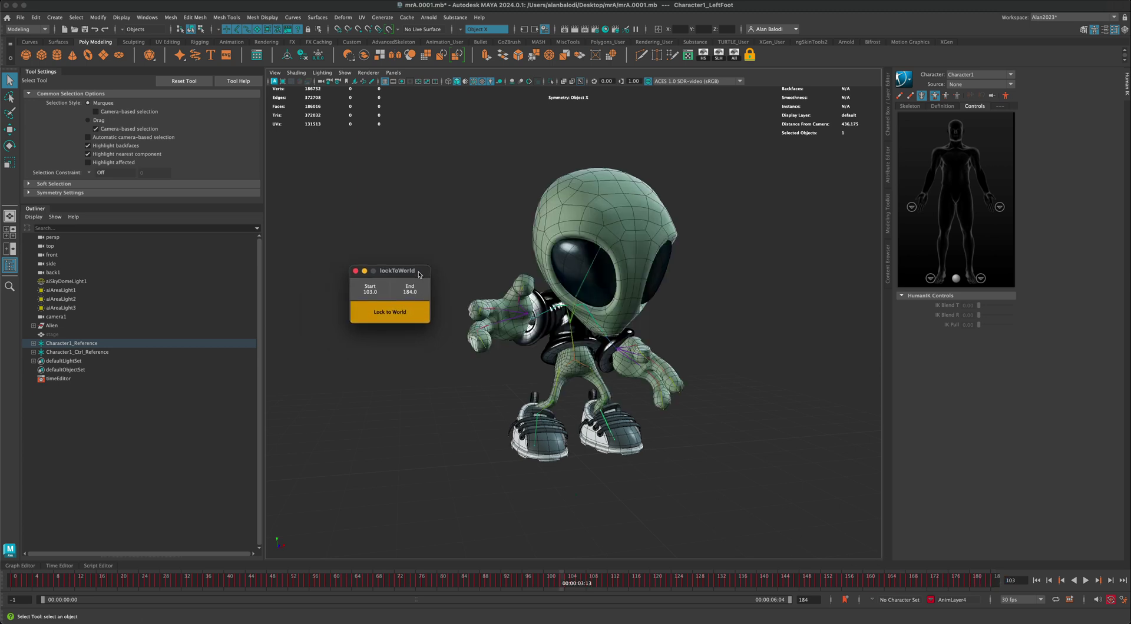
Step: Play the animation, then scrub back through frame 44 to the opening frames near frame 4
click(1086, 582)
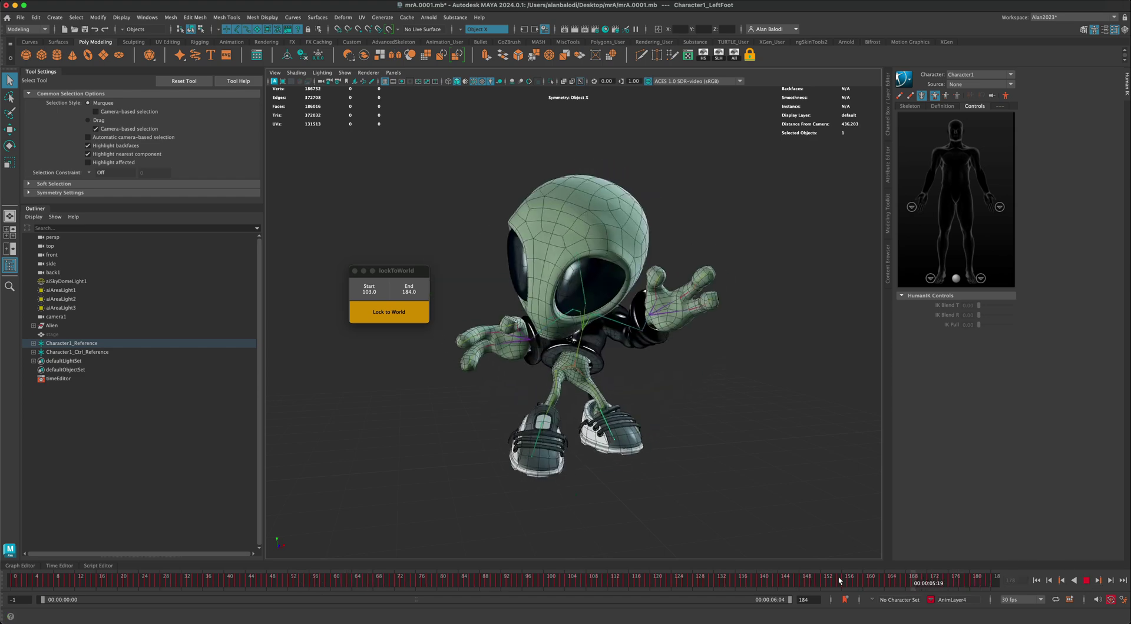
click(201, 581)
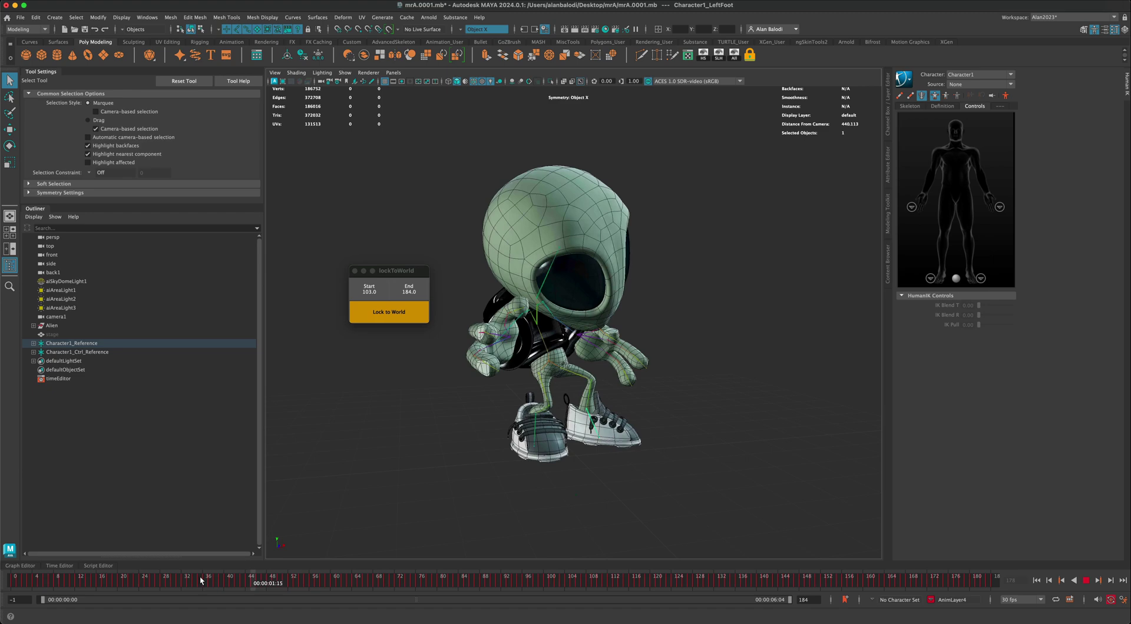
click(19, 581)
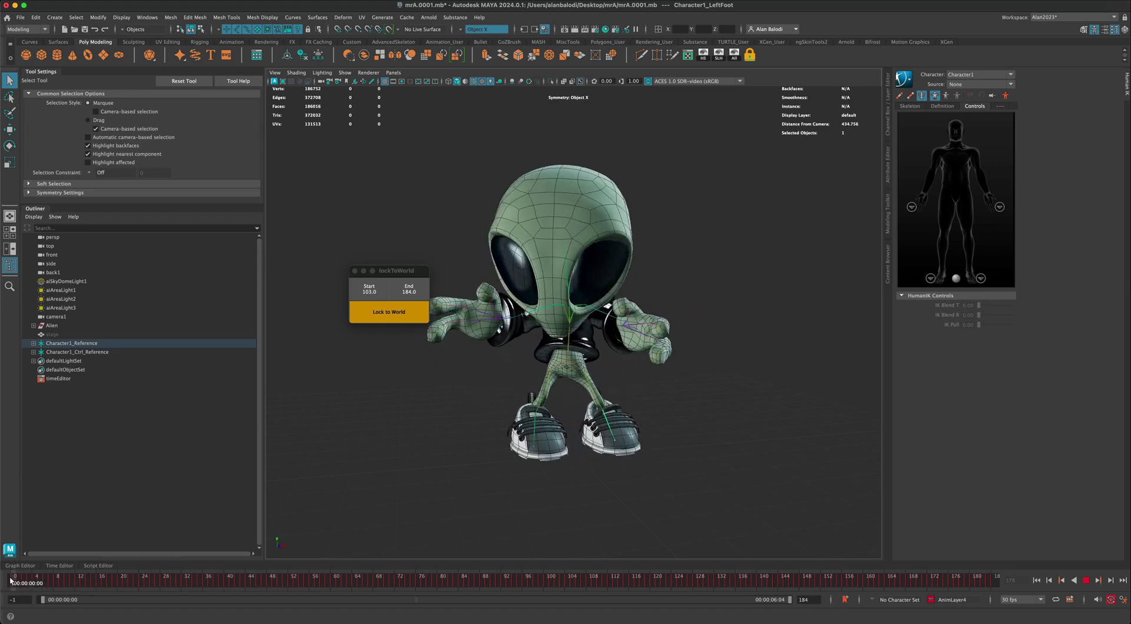
drag(11, 581, 48, 591)
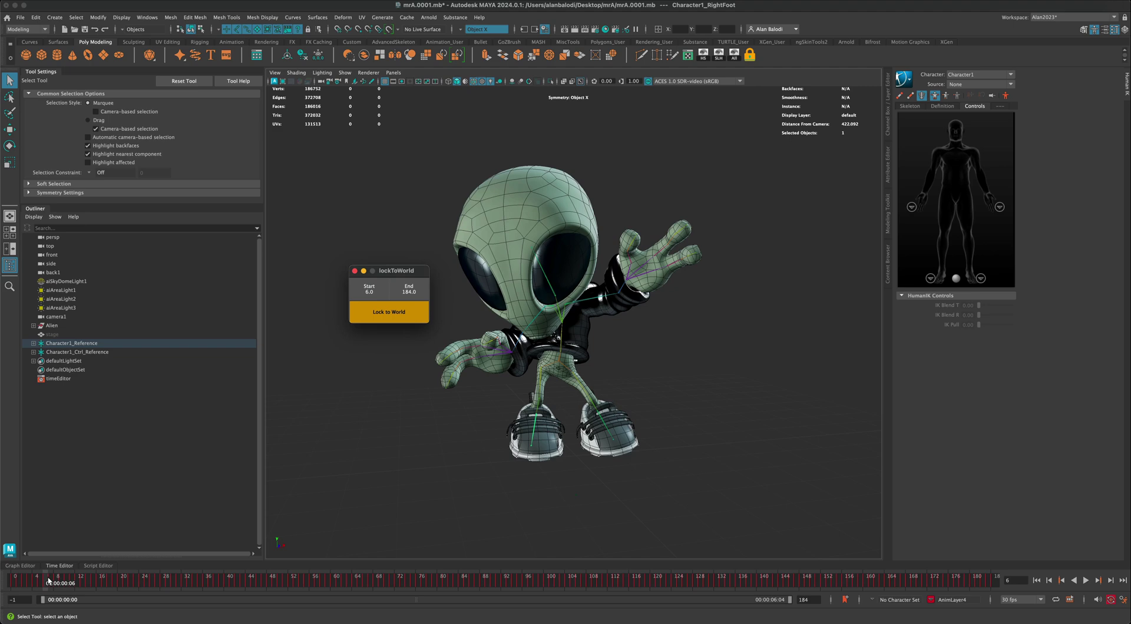
Step: Scrub the time slider from frame 6 toward frame 44 to inspect the right foot
drag(49, 582, 538, 585)
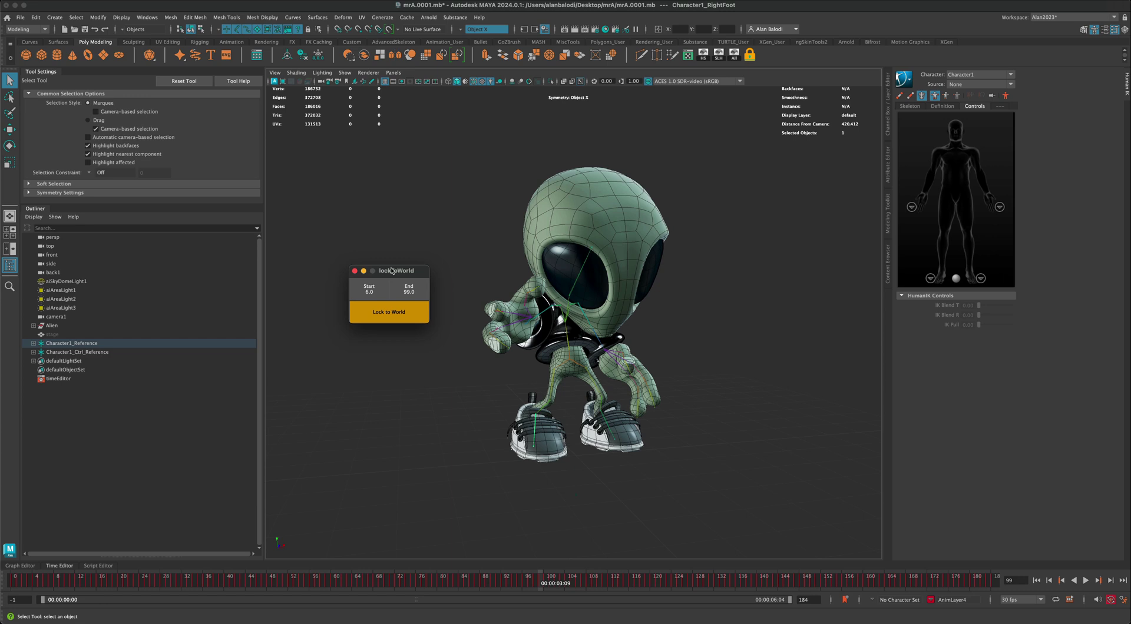
Step: Lock the right foot over frames 6 to 99, then replay from the start to check both feet
click(392, 323)
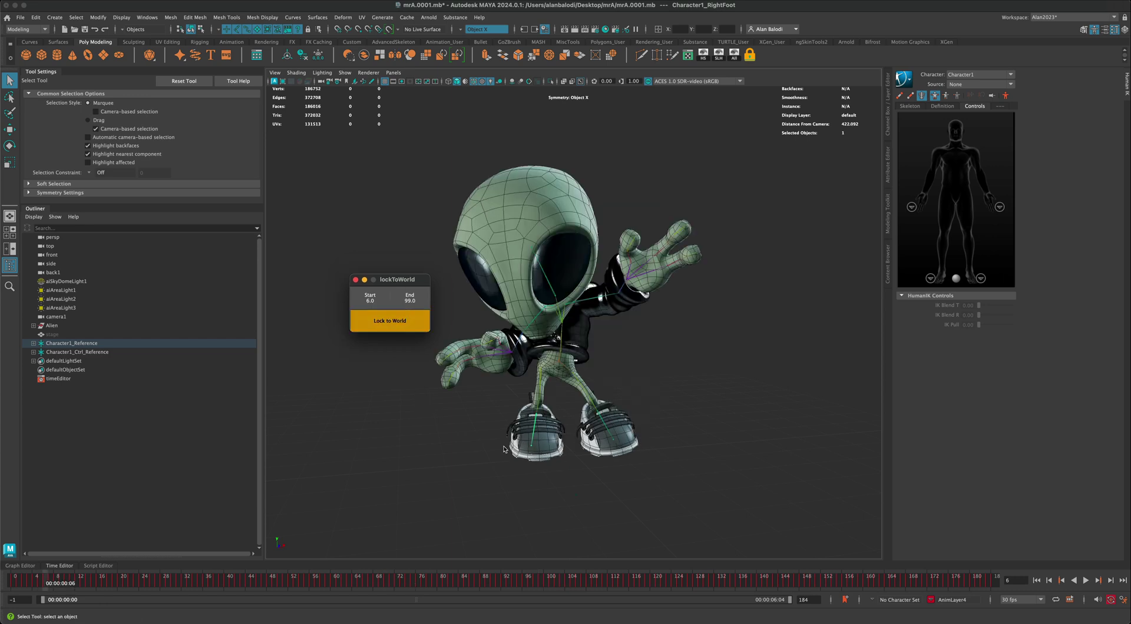
click(1037, 581)
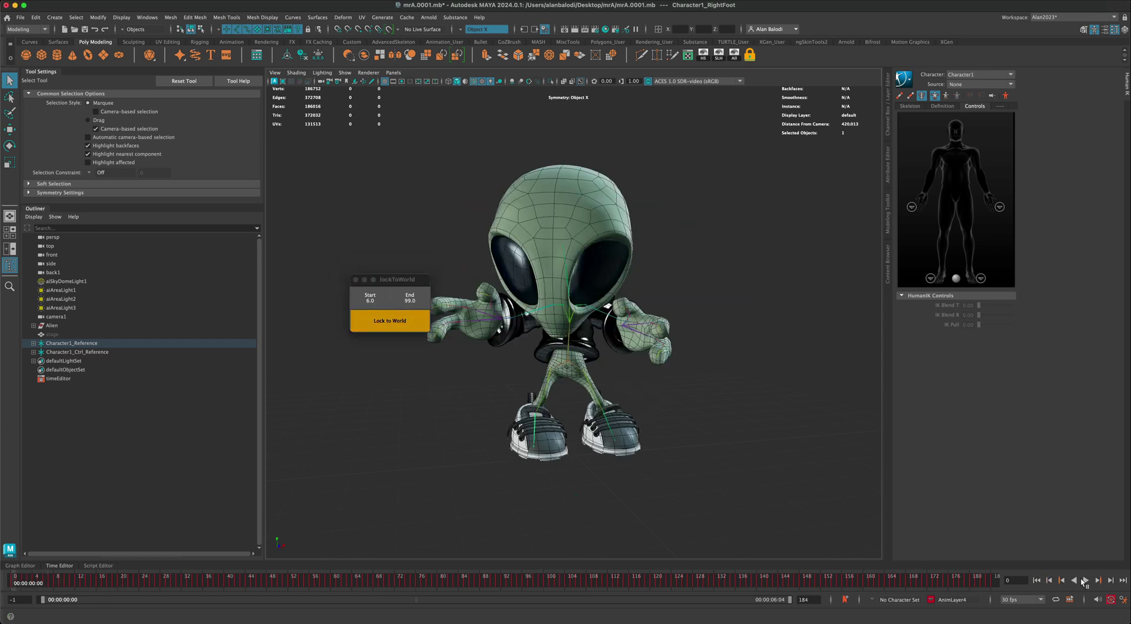
click(1080, 581)
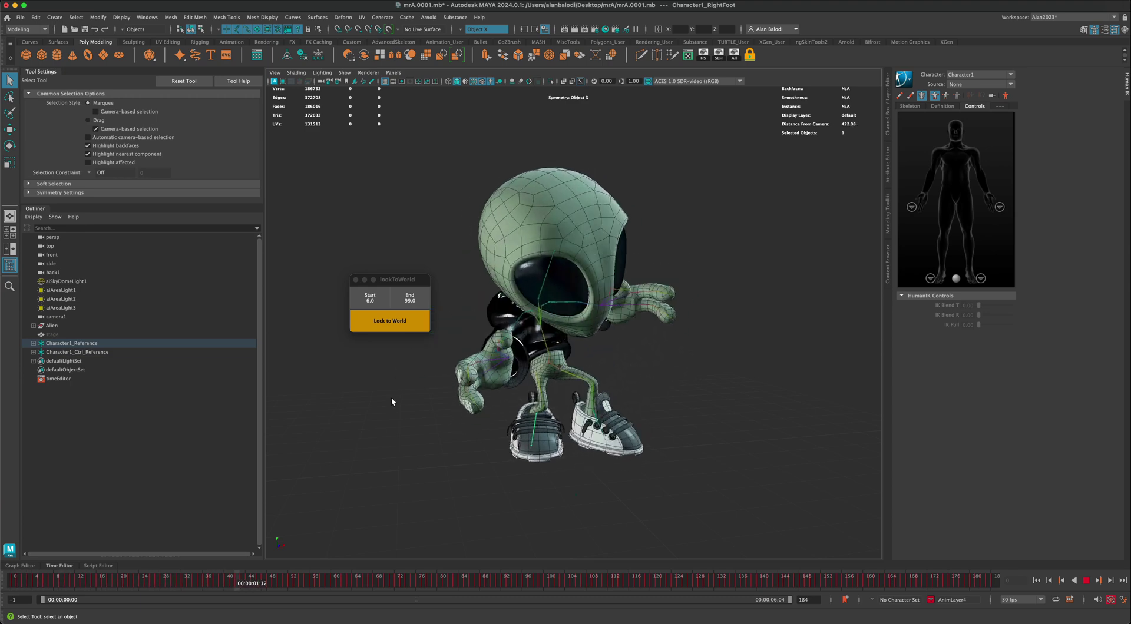
drag(390, 279, 375, 279)
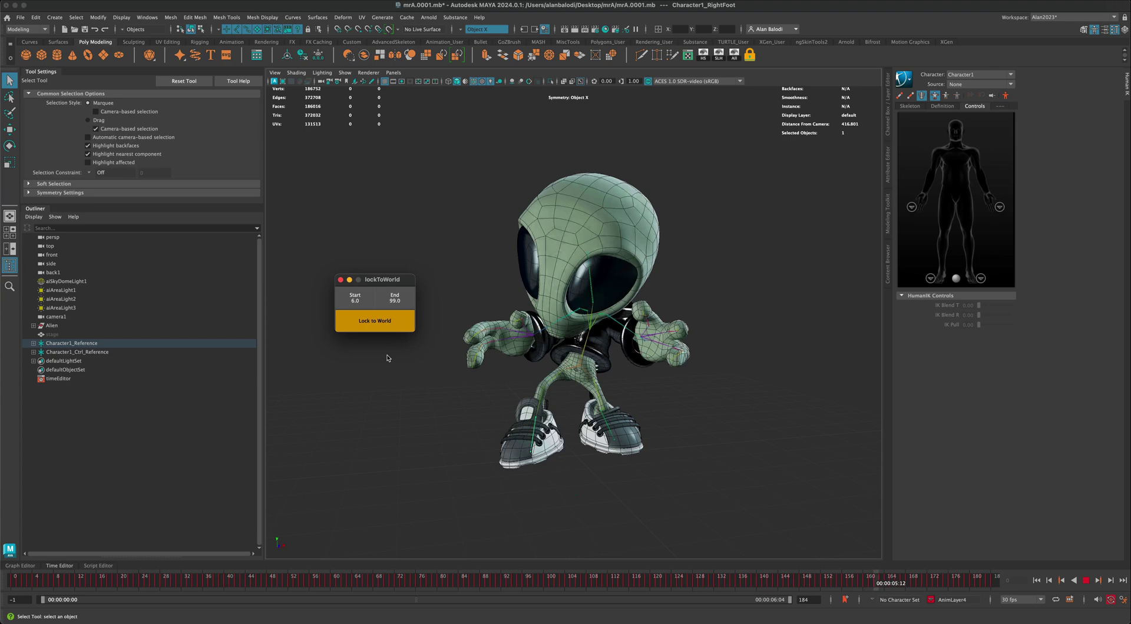
drag(377, 279, 335, 290)
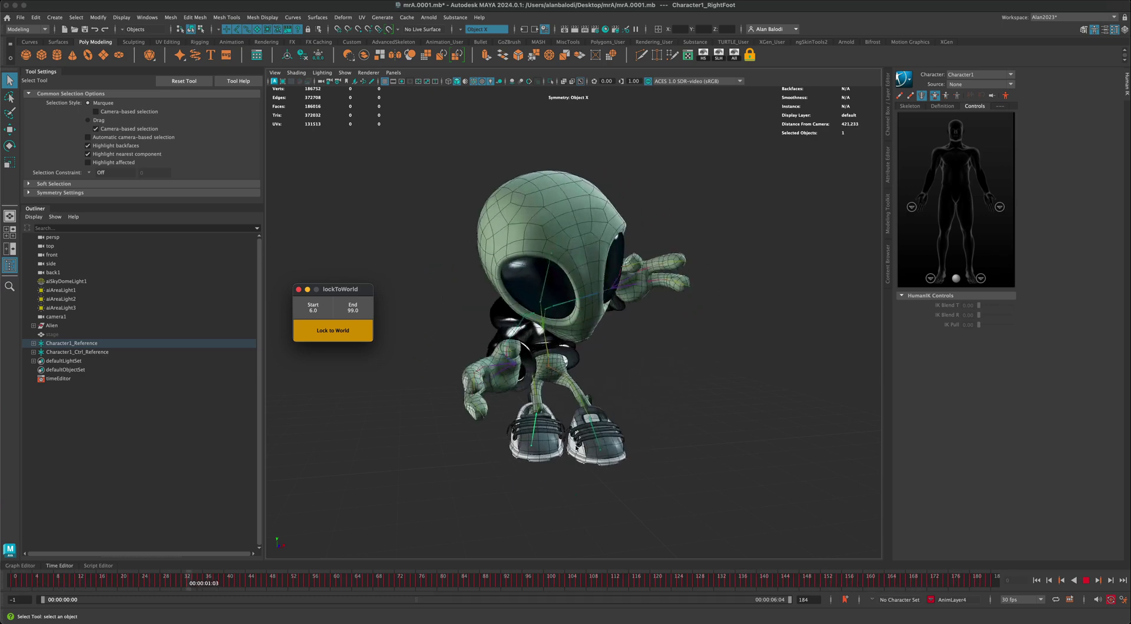
drag(342, 289, 364, 281)
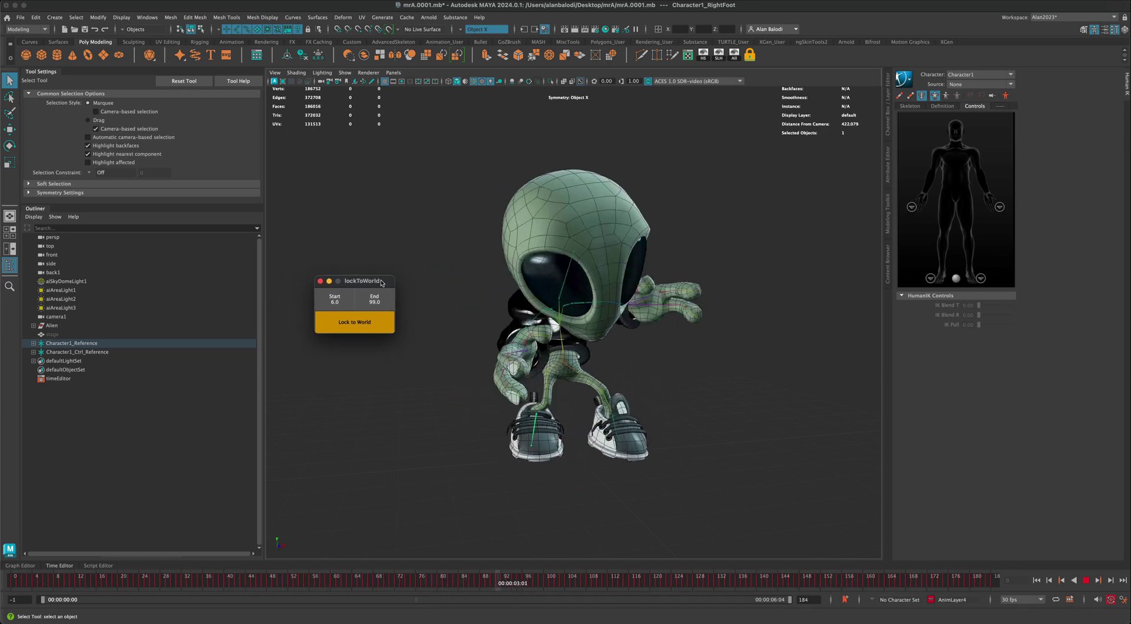